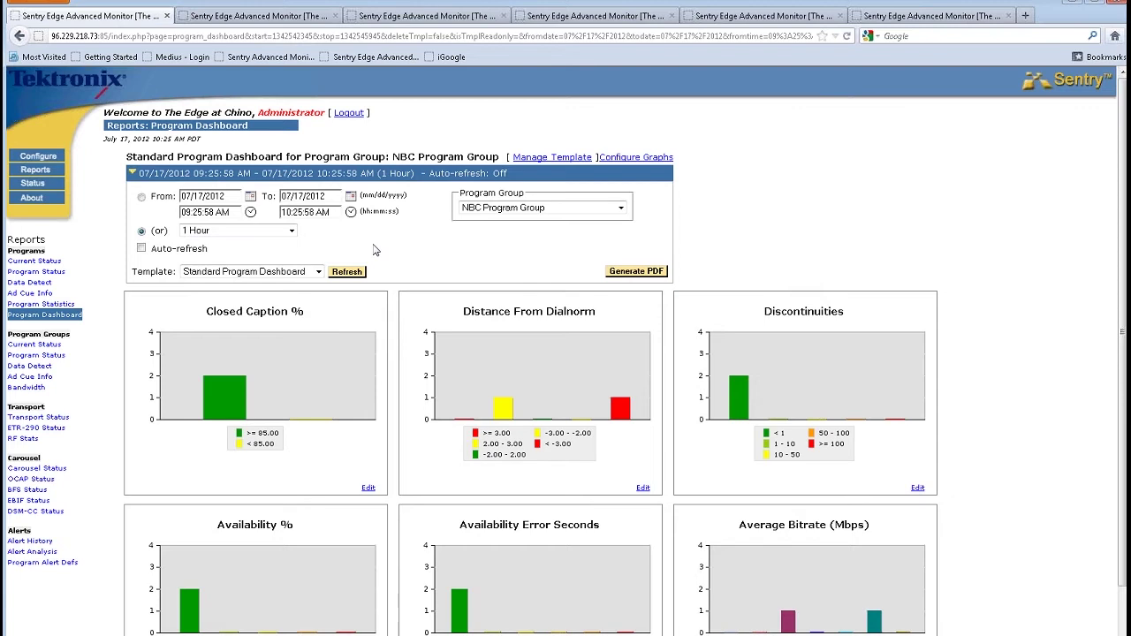
pyautogui.click(621, 208)
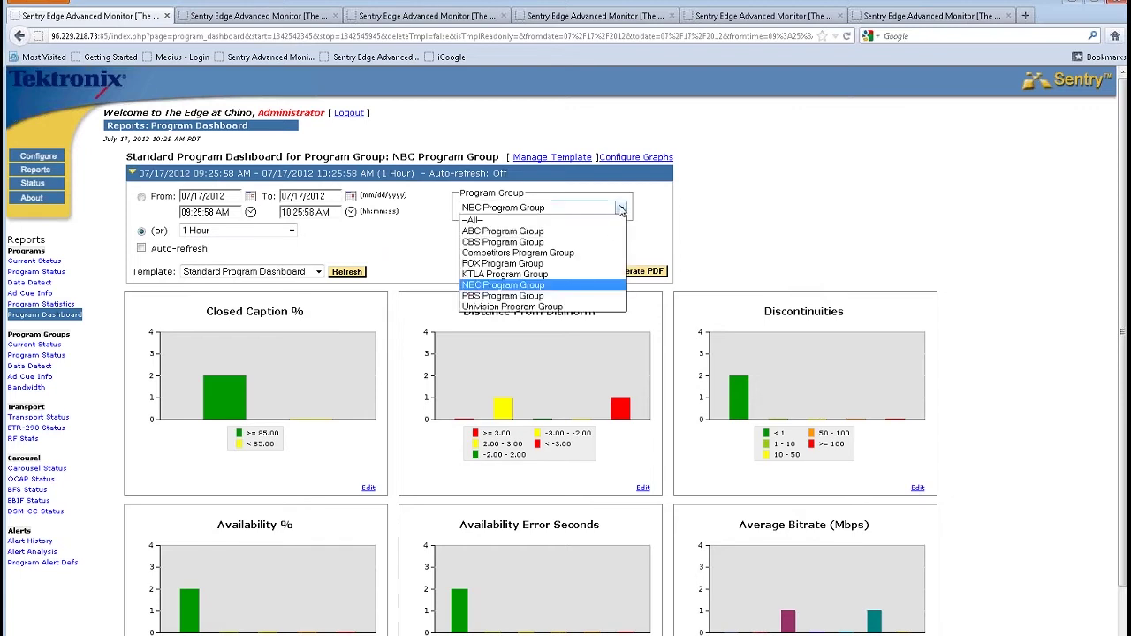
pyautogui.click(562, 289)
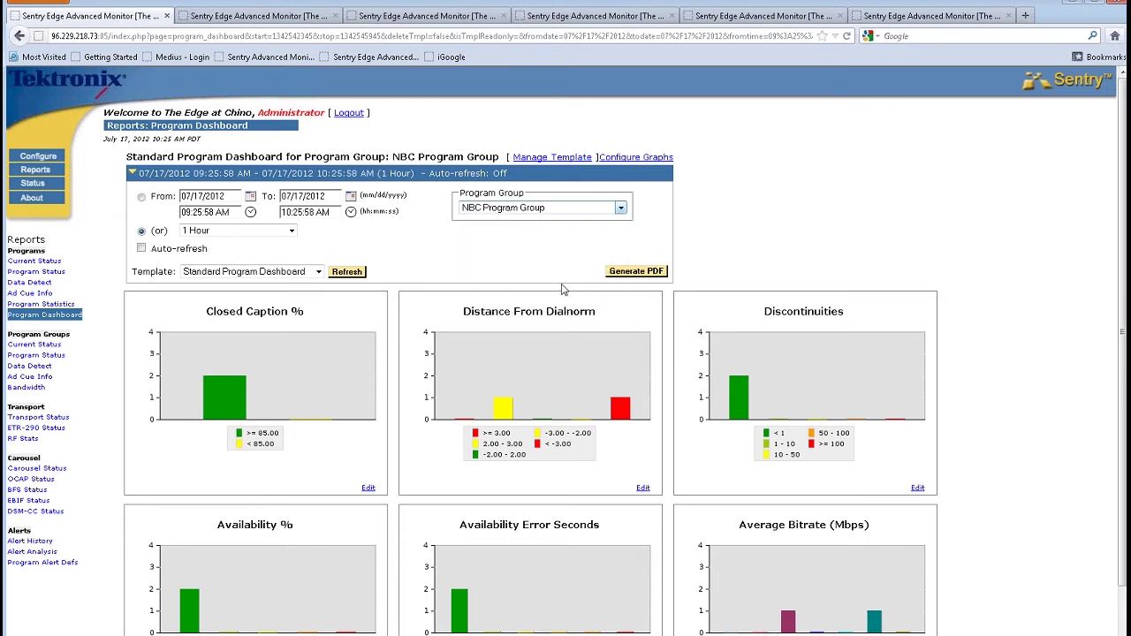
pyautogui.click(291, 232)
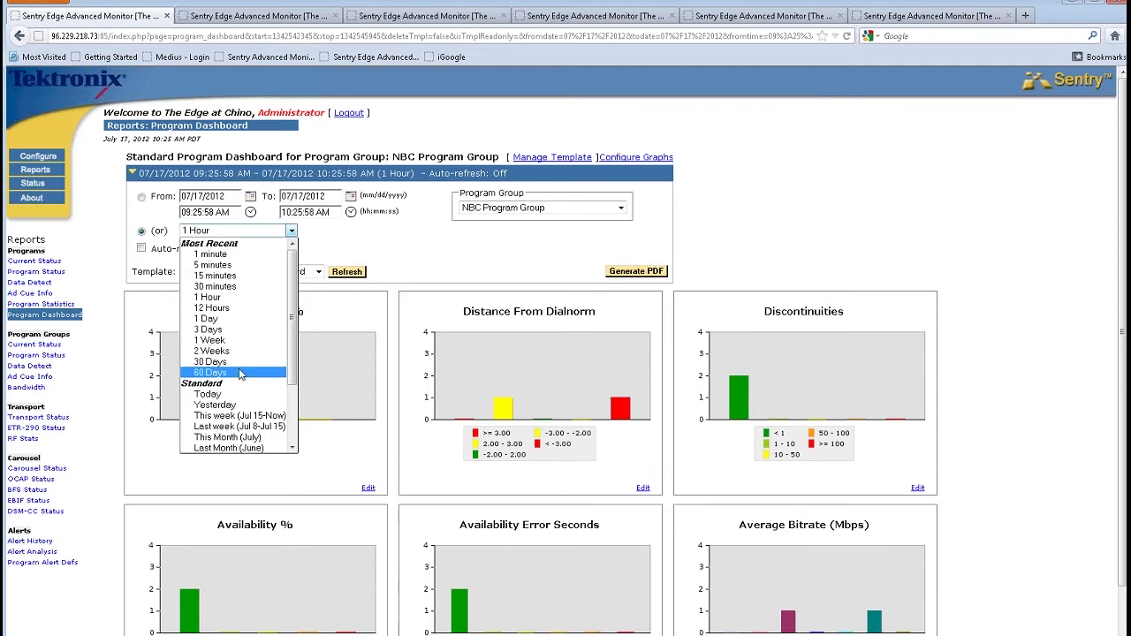
pyautogui.click(348, 238)
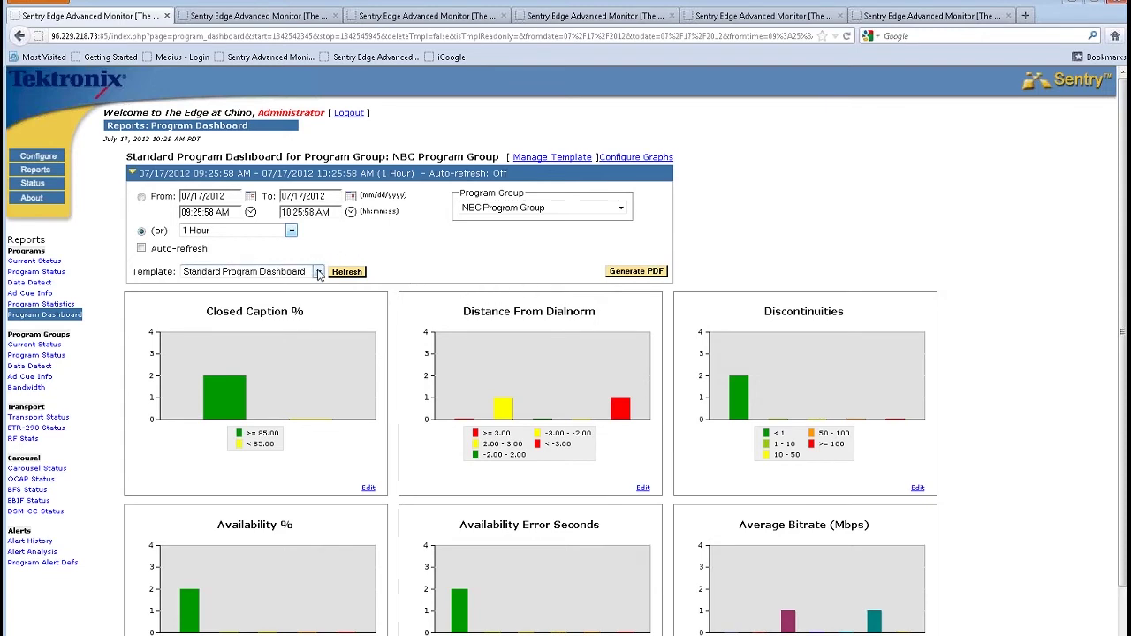
pyautogui.click(292, 232)
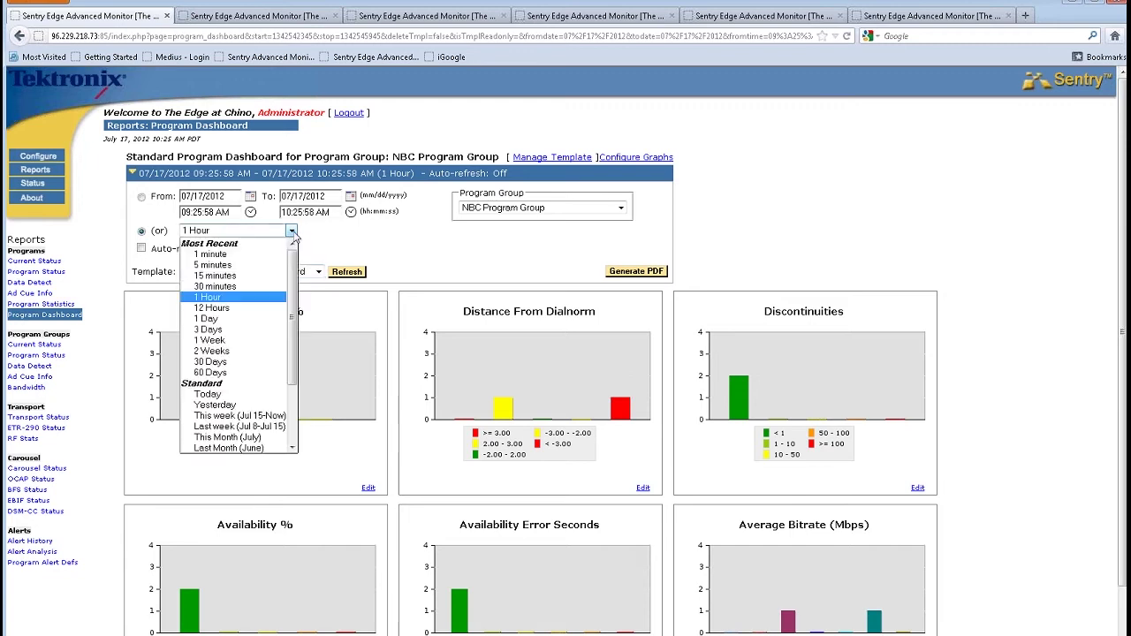
pyautogui.click(296, 235)
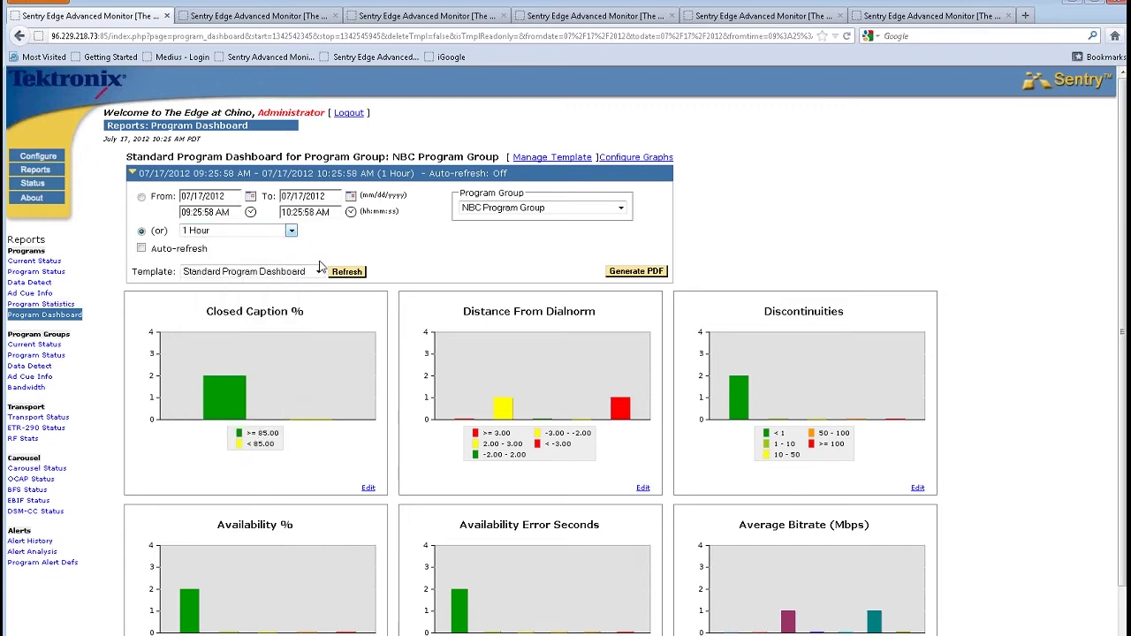
# Step: Apply and refresh the FCC Violations template on the NBC dashboard, then view NBC program detail
pyautogui.click(318, 272)
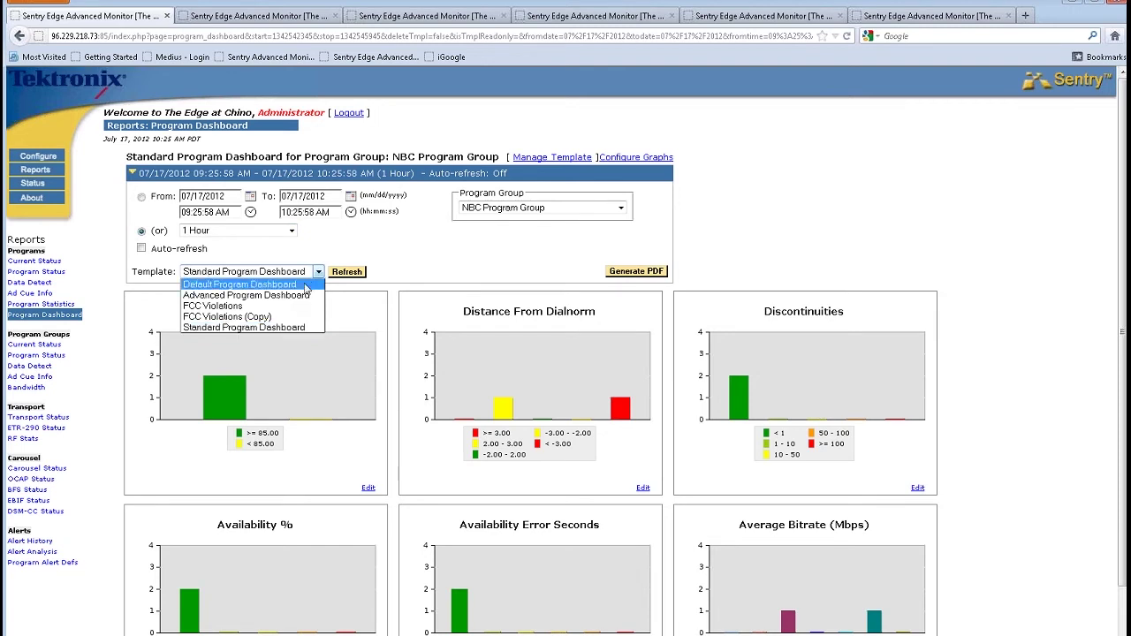
pyautogui.click(309, 305)
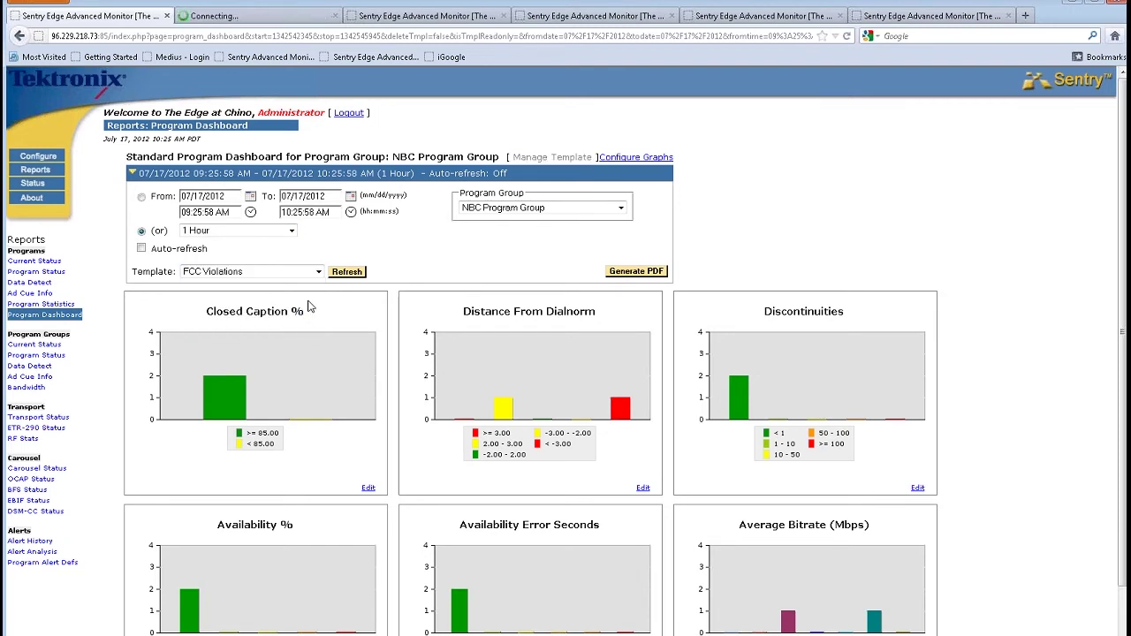
pyautogui.click(347, 273)
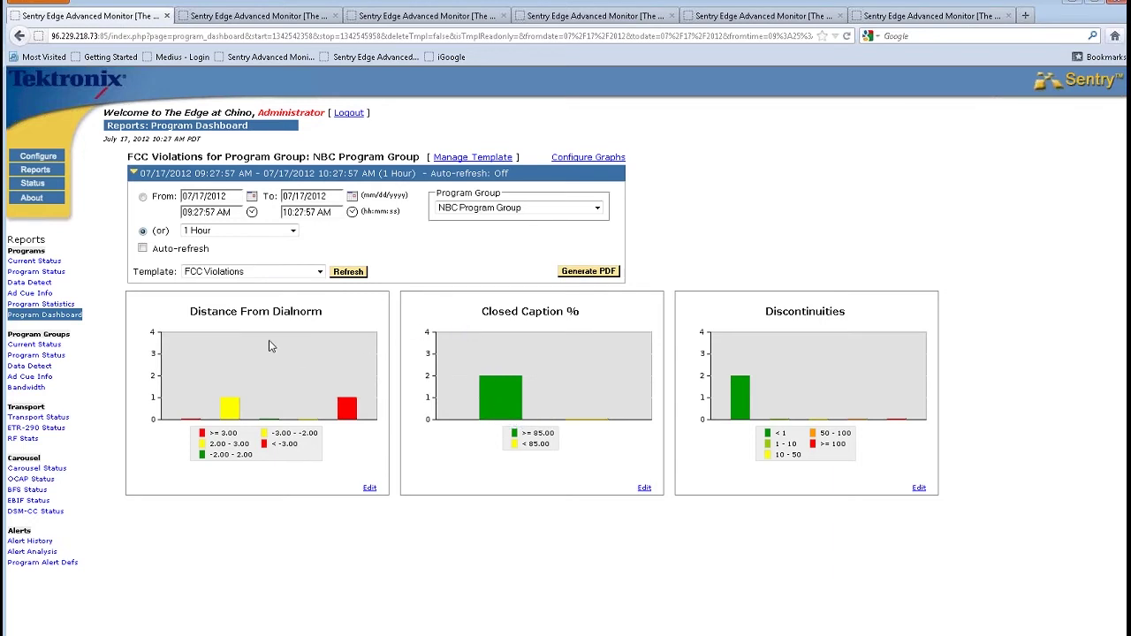
pyautogui.moveTo(226, 406)
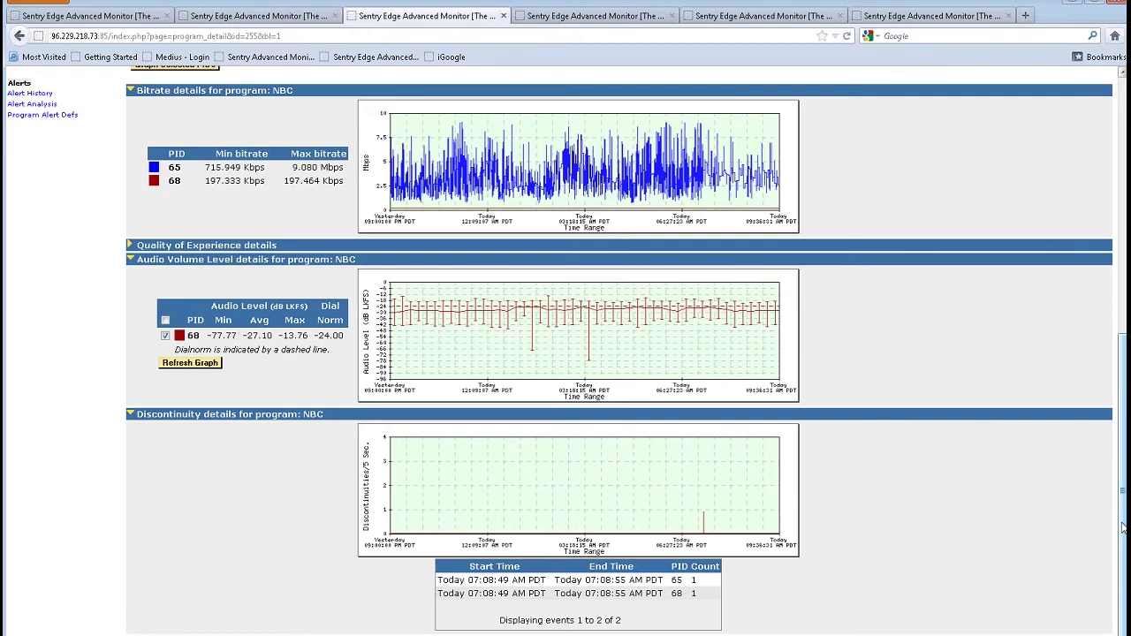
# Step: Zoom NBC's detail graphs to roughly 06:19–07:54 AM around the discontinuity spike
pyautogui.moveTo(1123, 528); pyautogui.dragTo(1123, 116)
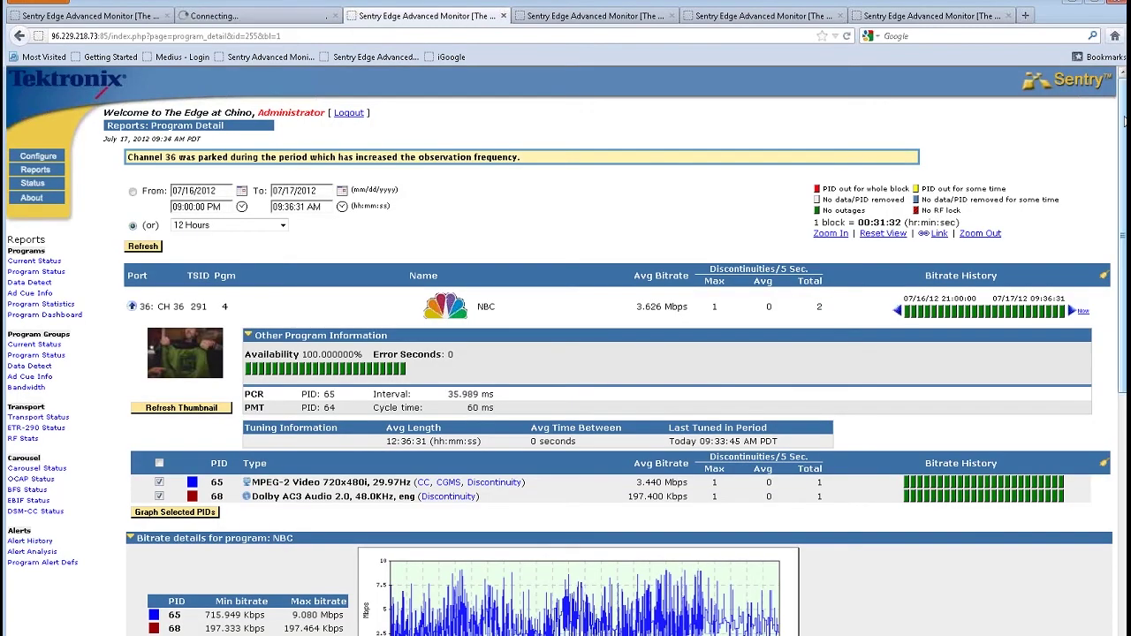
pyautogui.moveTo(1123, 121); pyautogui.dragTo(1116, 212)
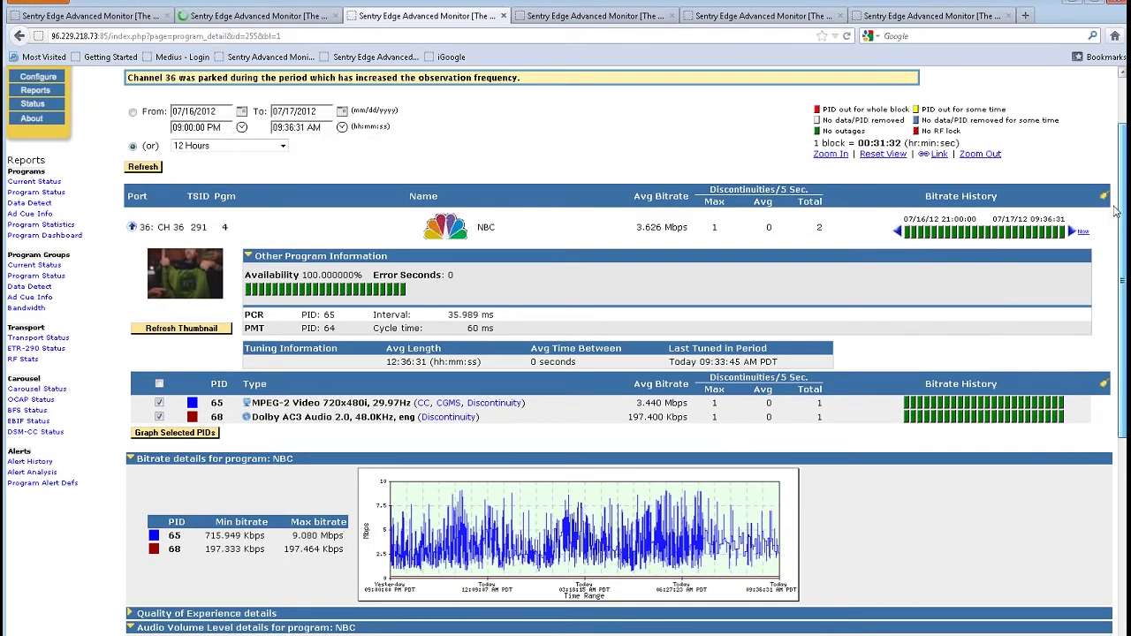
pyautogui.scroll(-5, 1116, 212)
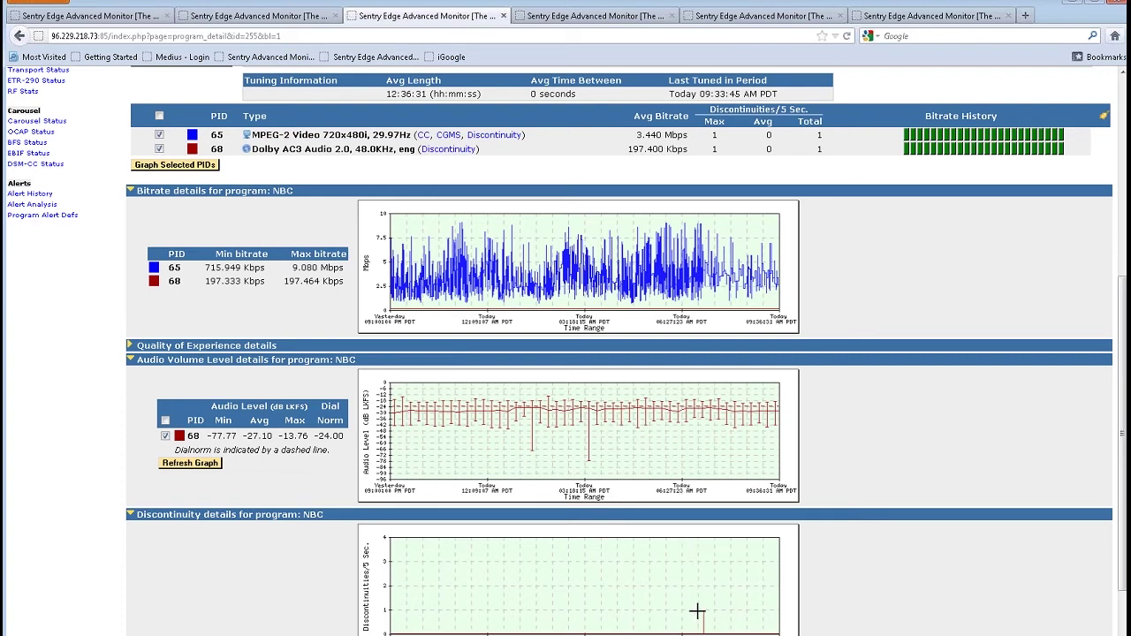
pyautogui.moveTo(677, 585); pyautogui.dragTo(723, 630)
pyautogui.moveTo(722, 631); pyautogui.dragTo(726, 627)
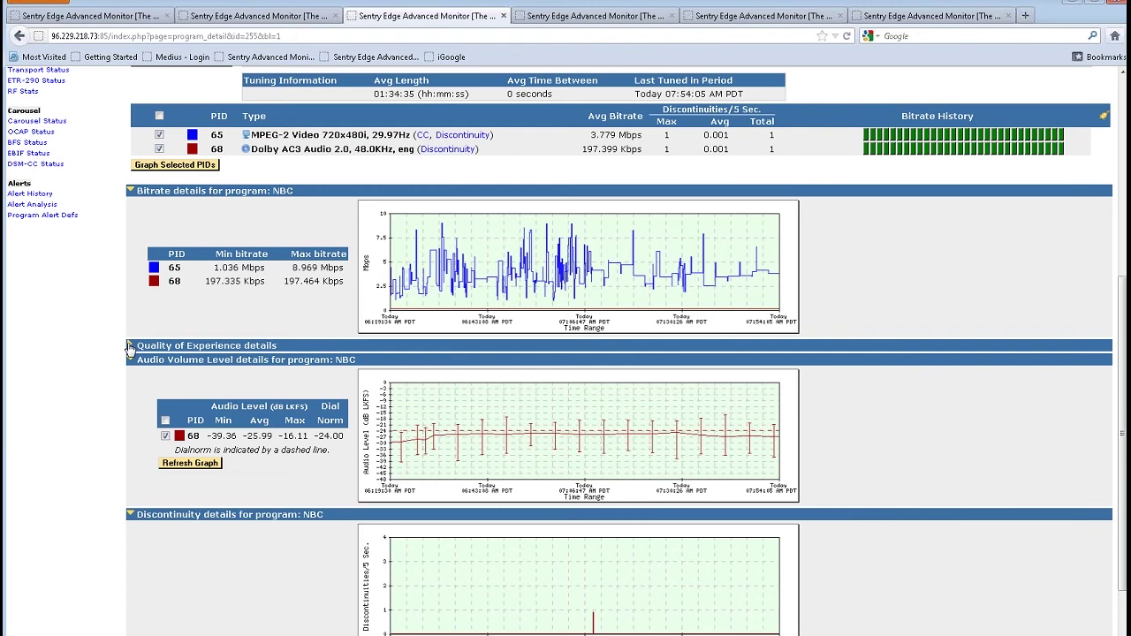
# Step: Expand Quality of Experience, collapse Perceptual Video Quality, and bring Reason Code Counts into view
pyautogui.click(129, 346)
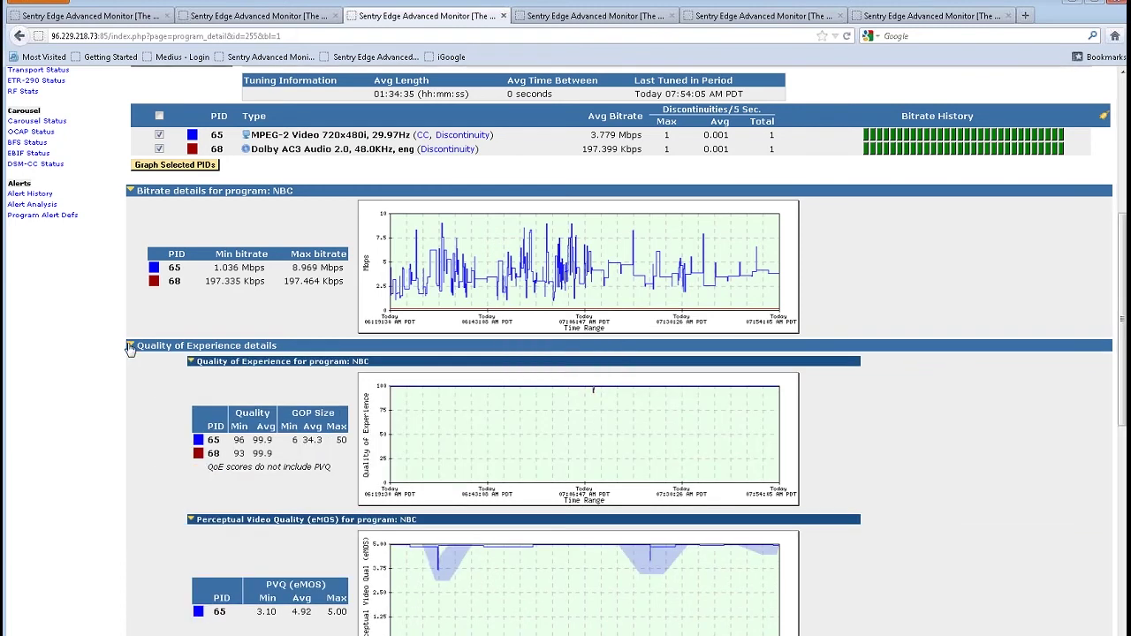
pyautogui.click(191, 521)
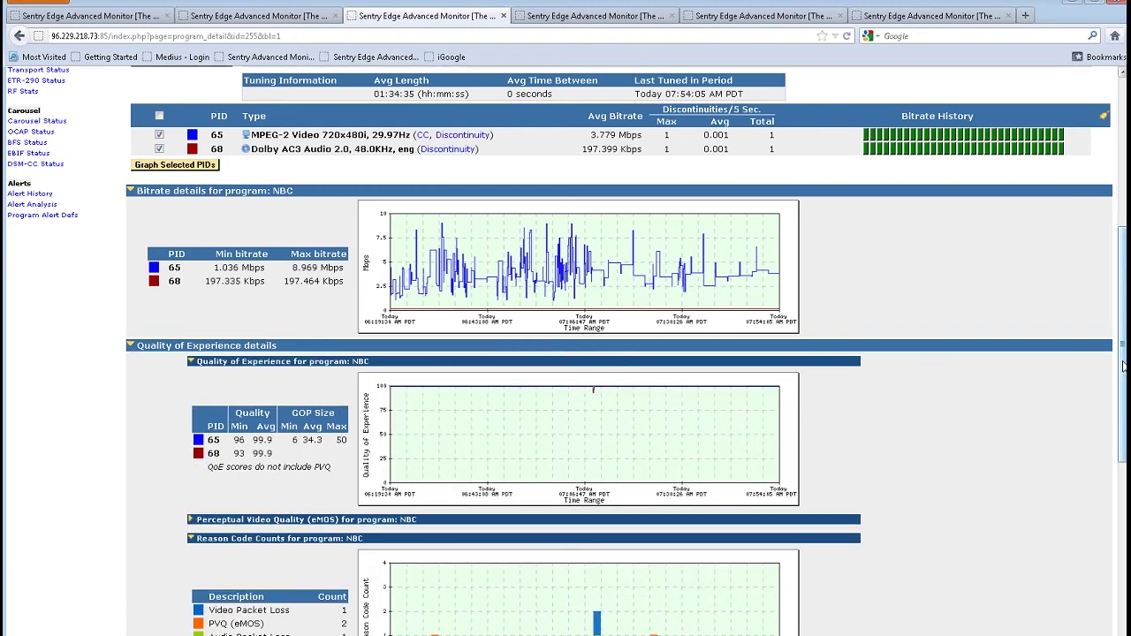
pyautogui.scroll(-5, 565, 382)
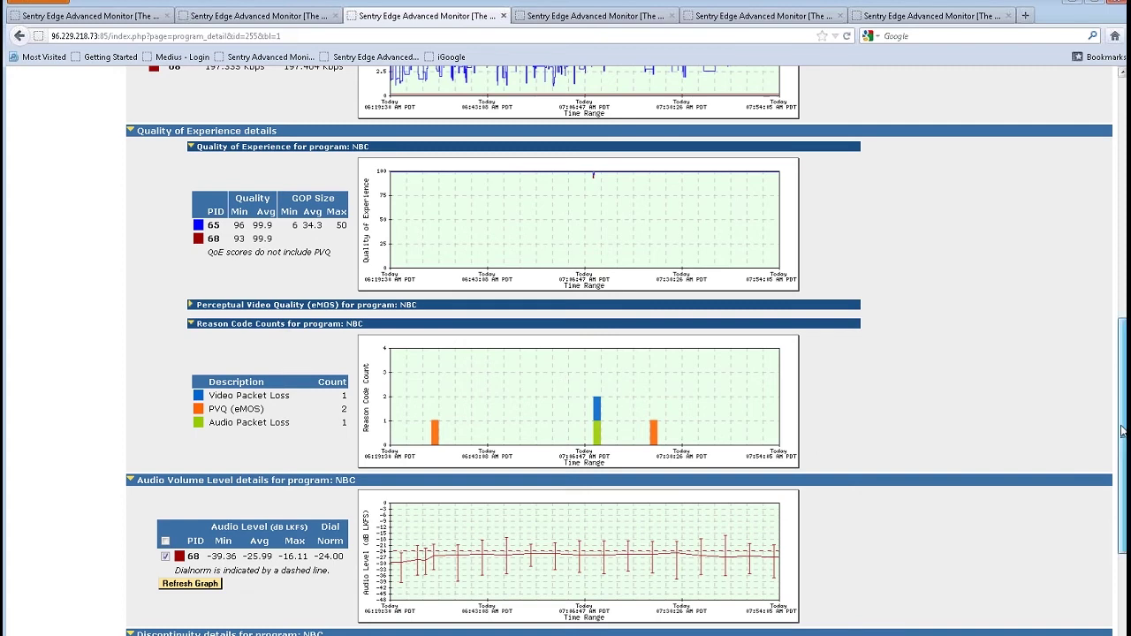
pyautogui.scroll(-1, 1122, 431)
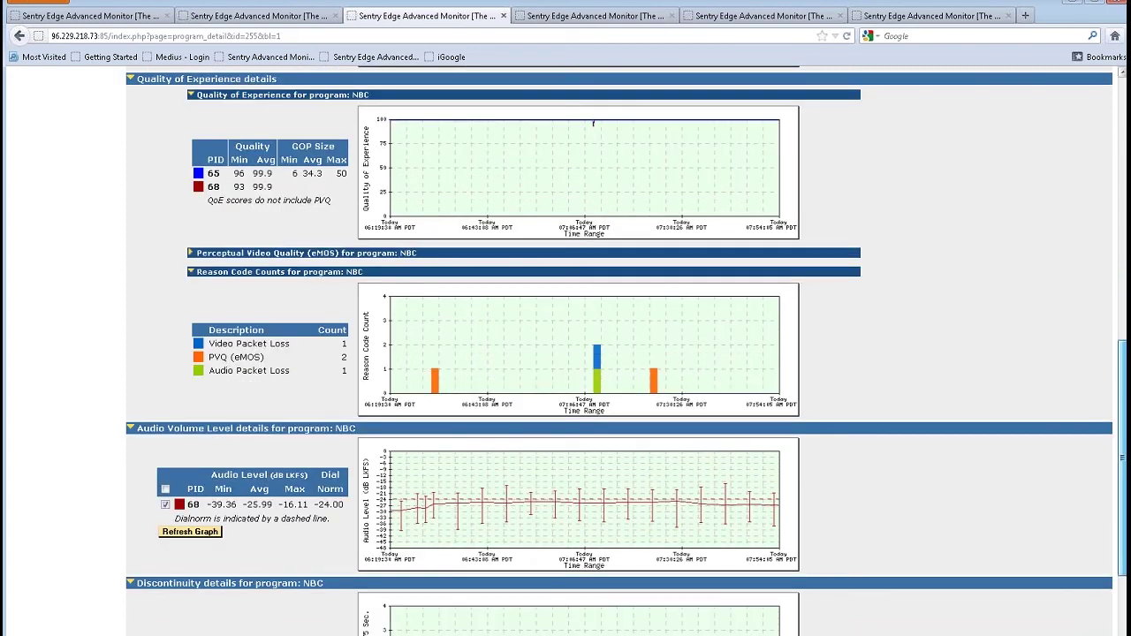
pyautogui.scroll(-3, 568, 365)
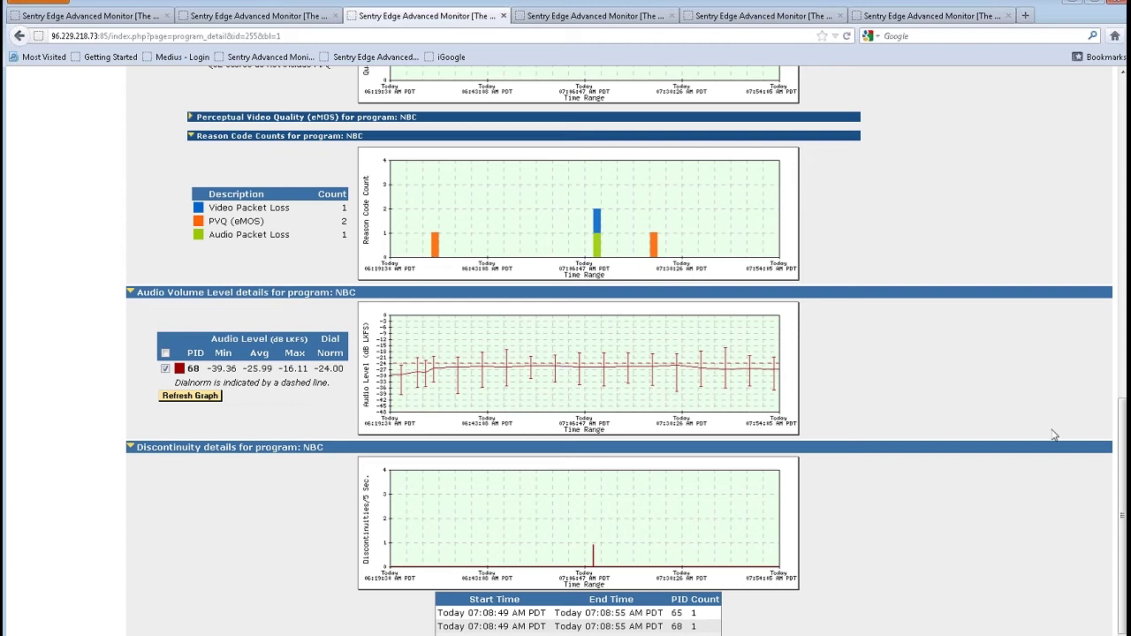
# Step: Go past System Status to the CH 36 NBC Data Detect report for 608/708 captions
pyautogui.hotkey('ctrl', 'pageup')
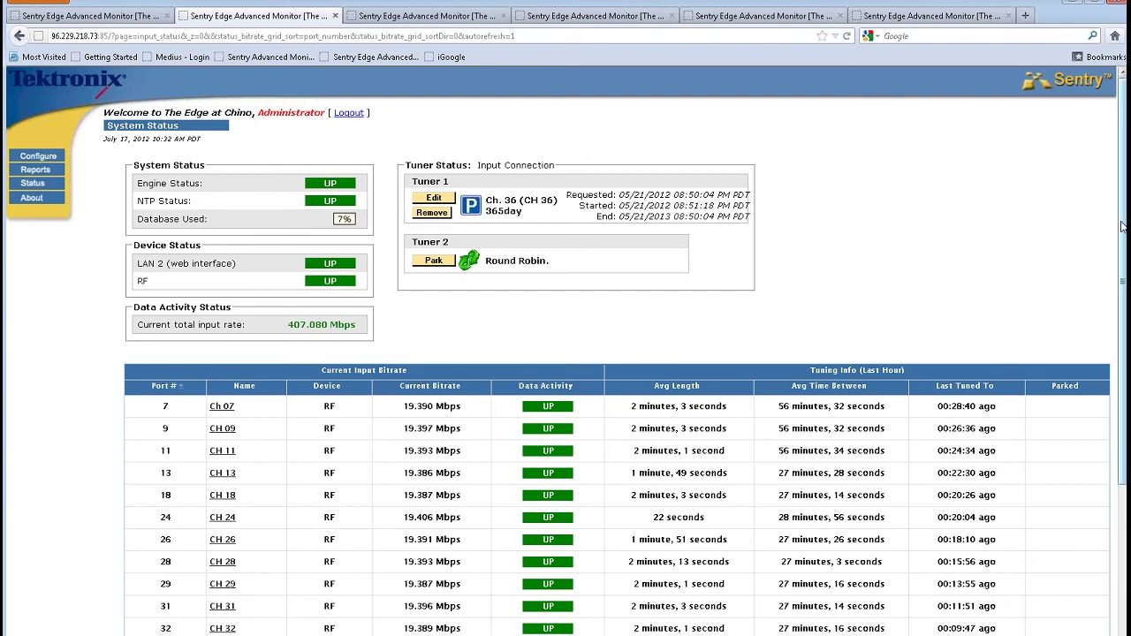
pyautogui.hotkey('ctrl', 'Tab')
pyautogui.hotkey('ctrl', 'Tab')
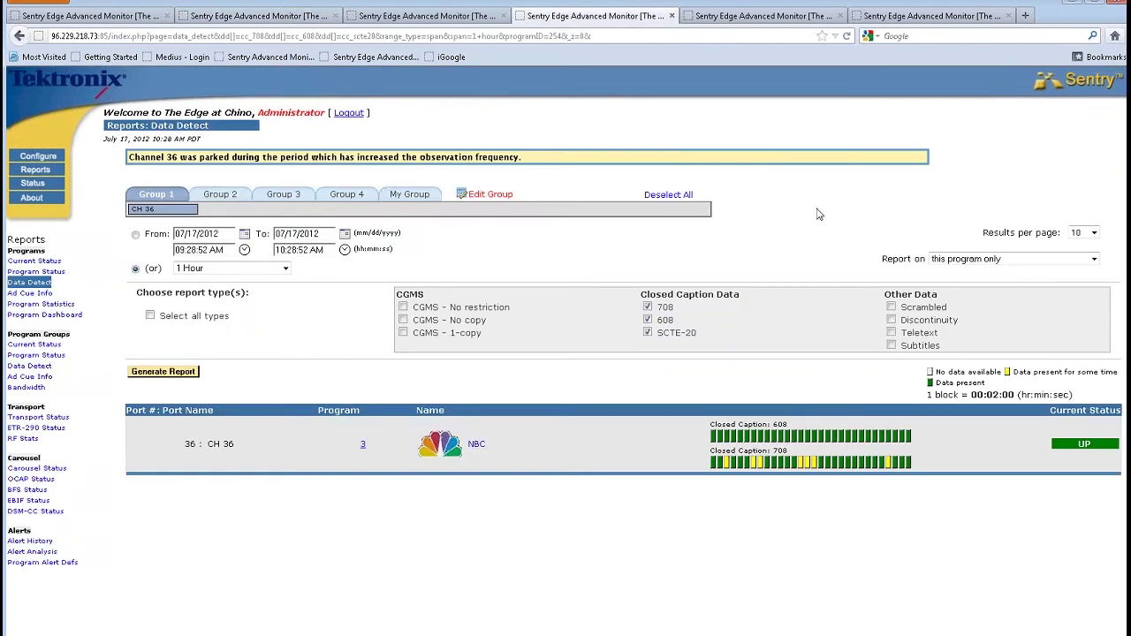
# Step: Keep the caption report at 1 Hour, then go to the Configure: Alerts summary
pyautogui.click(284, 269)
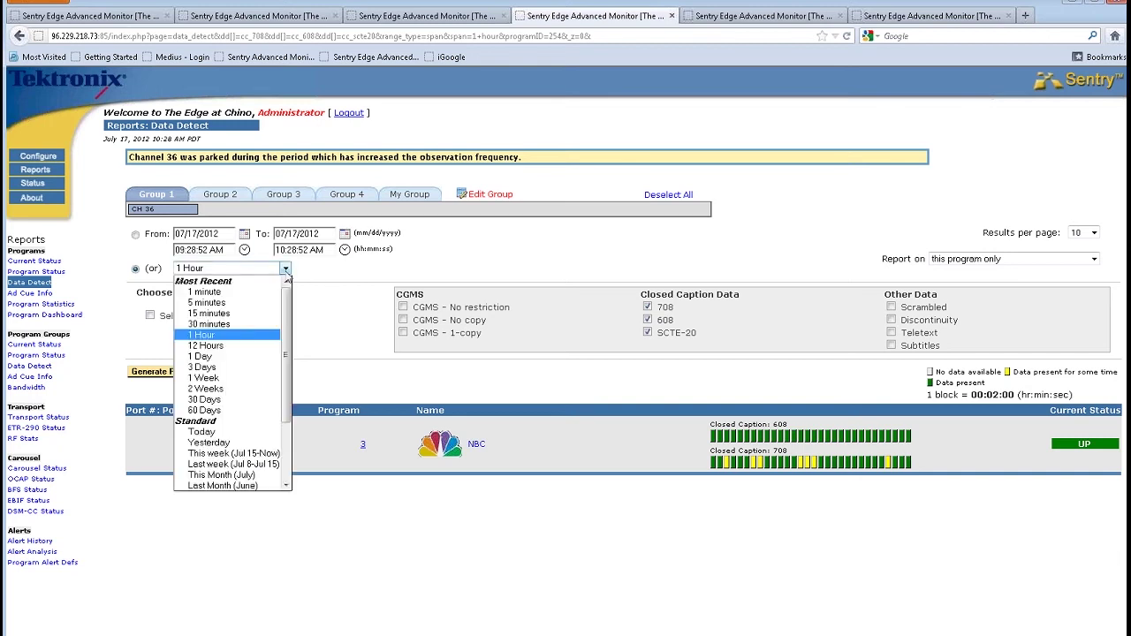
pyautogui.click(285, 271)
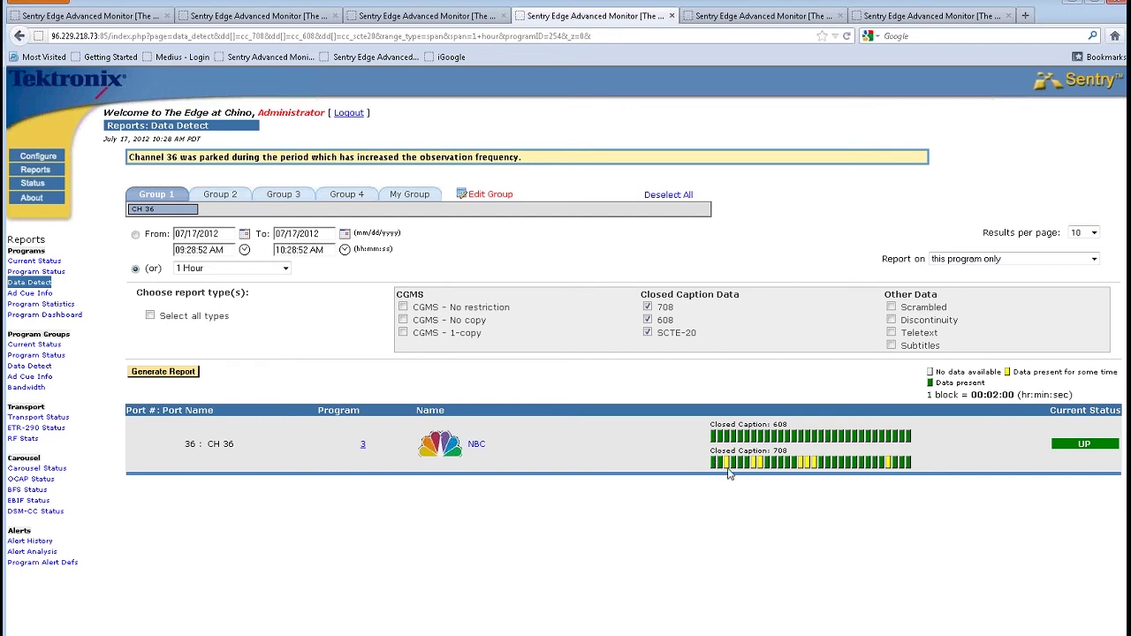
pyautogui.moveTo(727, 469)
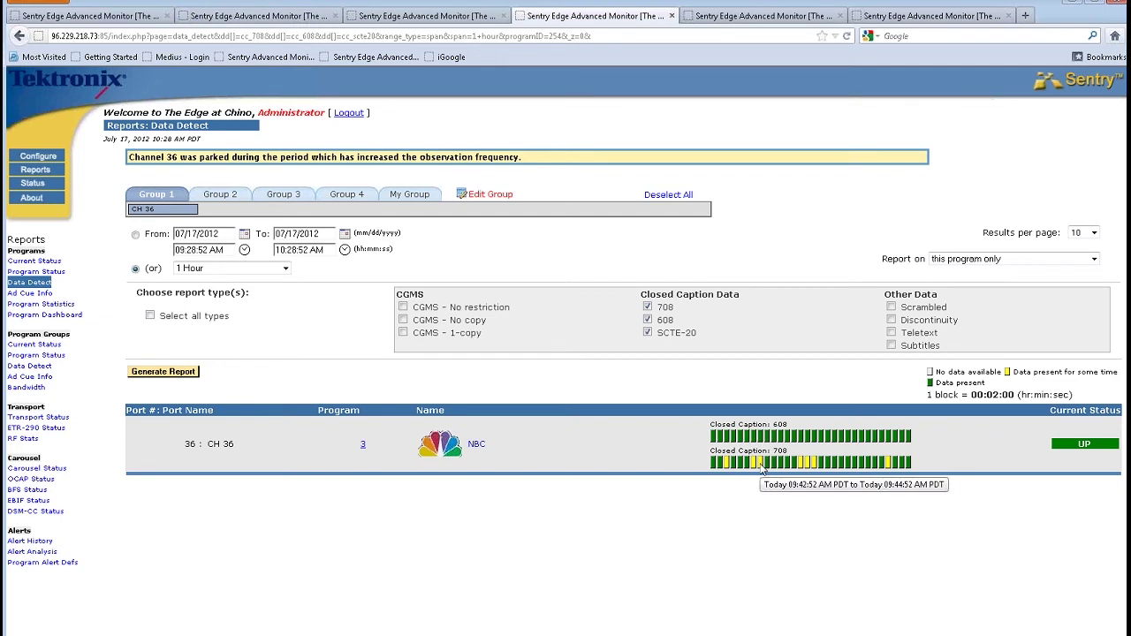
pyautogui.hotkey('ctrl', 'Tab')
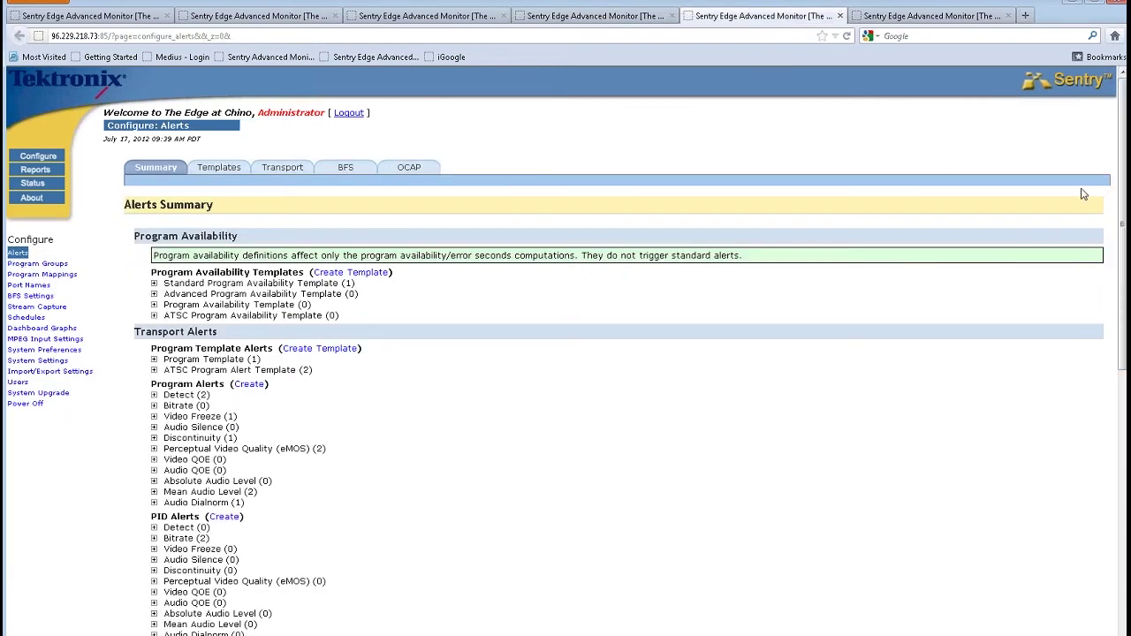
# Step: Edit the ATSC Program Availability Template, then go to Alert Definition Counts By Program
pyautogui.click(218, 317)
pyautogui.click(214, 323)
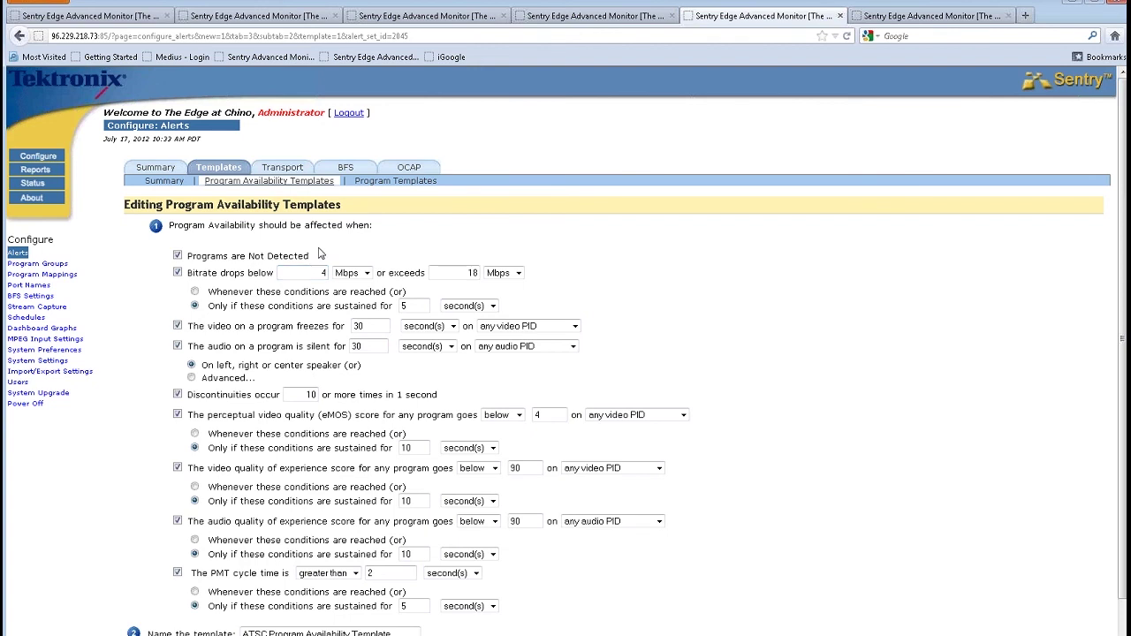
pyautogui.hotkey('ctrl', 'Tab')
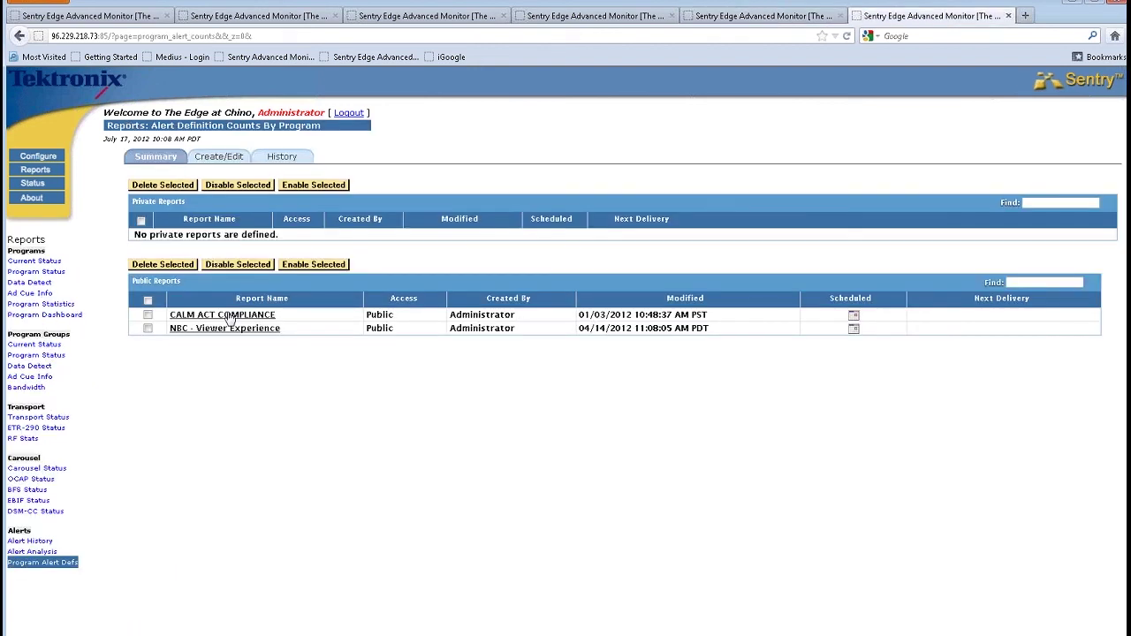
# Step: Open the CALM ACT COMPLIANCE report's scheduling and keep the frequency at Weekly
pyautogui.click(230, 318)
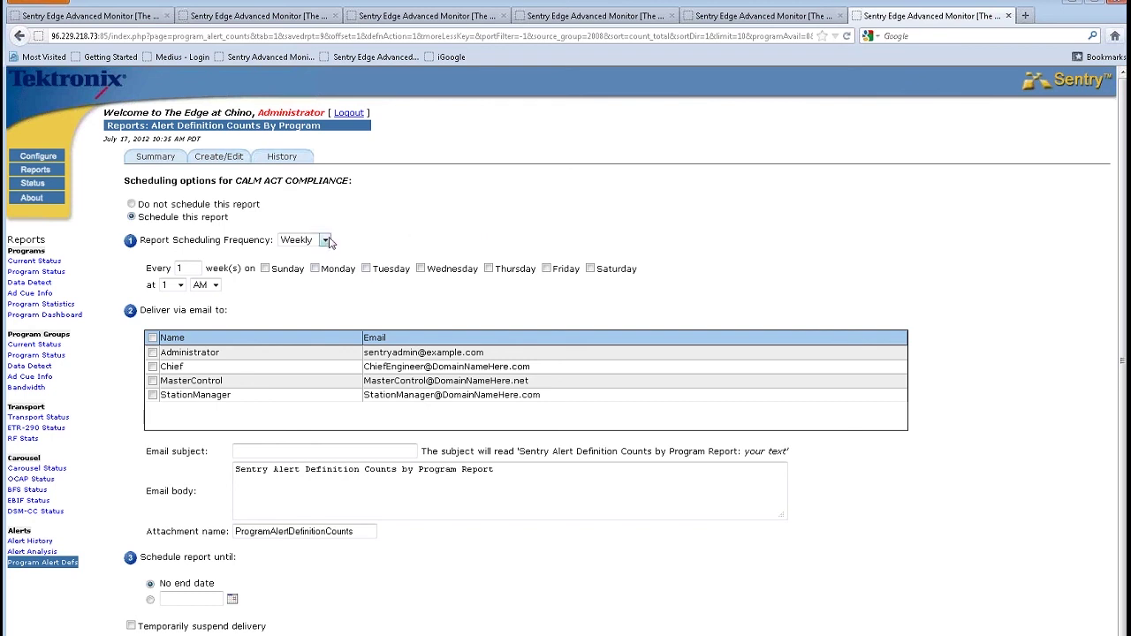
pyautogui.click(325, 240)
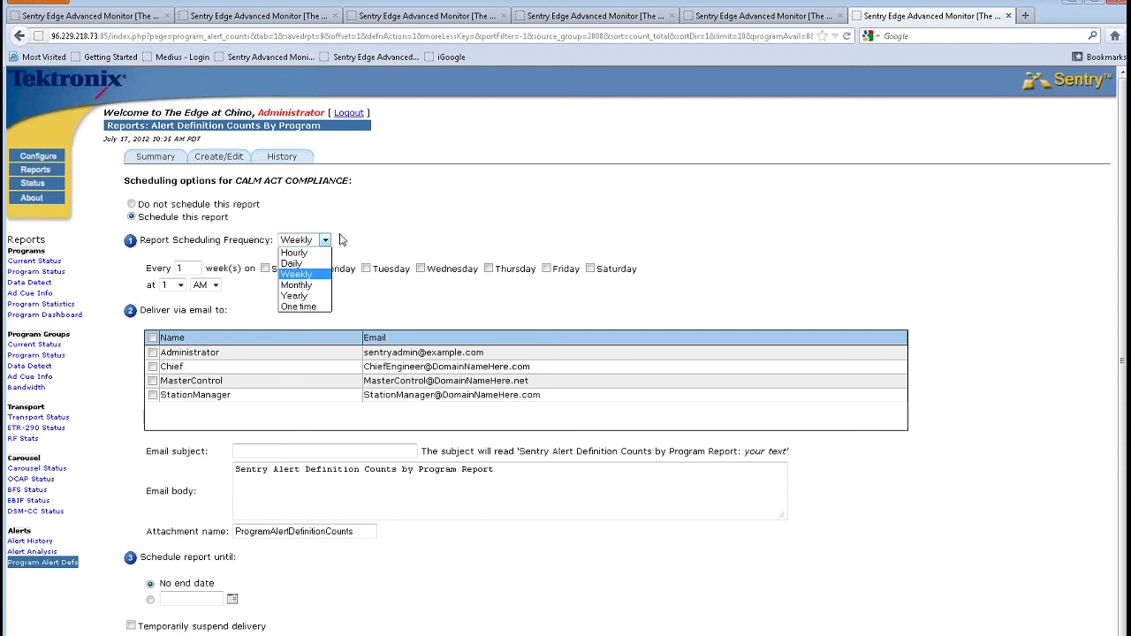
pyautogui.click(410, 224)
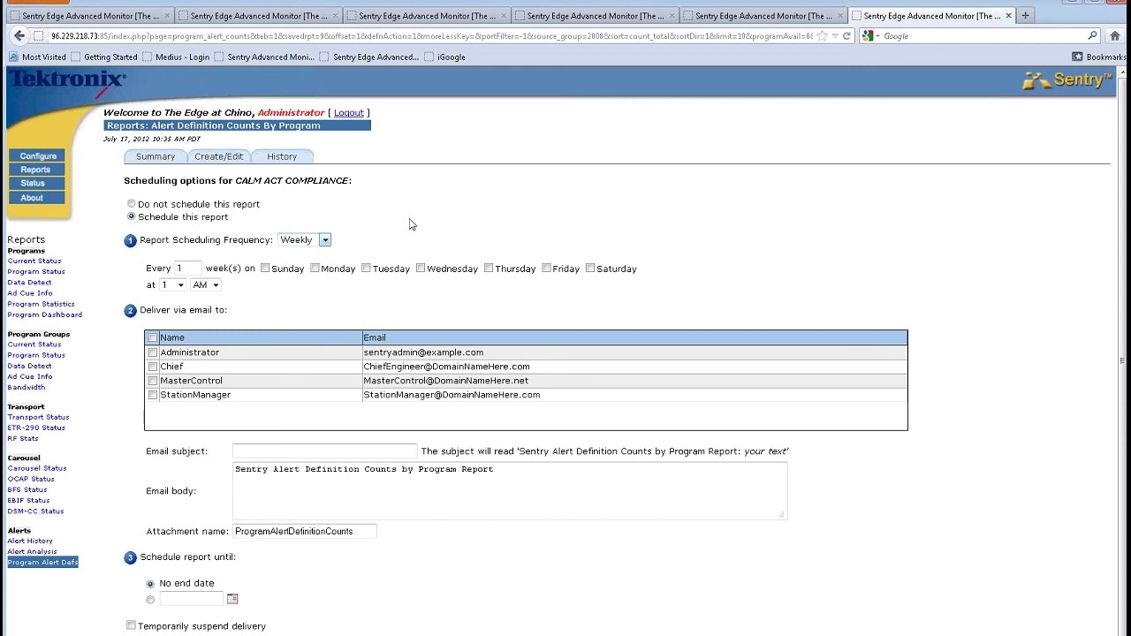